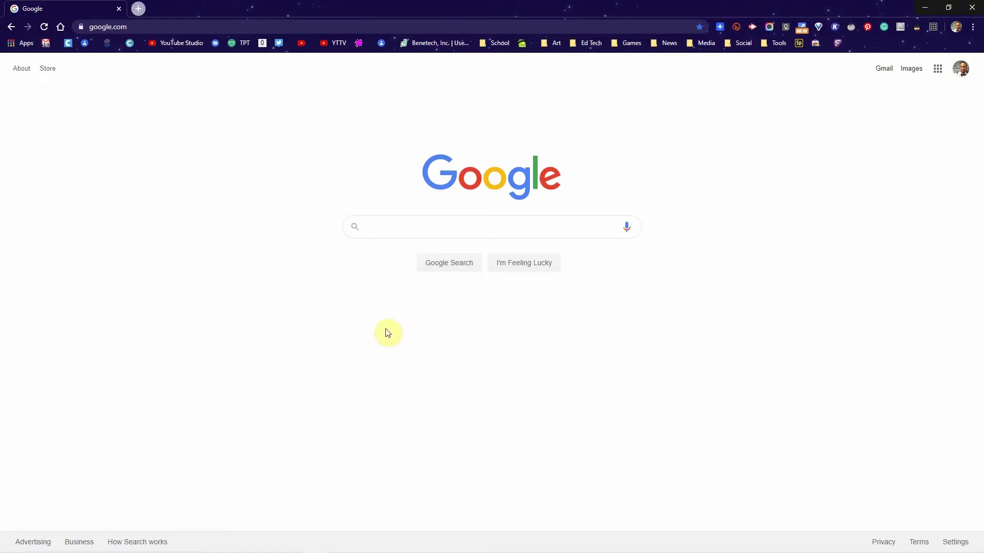
Search Google for 'pixlr' and open the Pixlr.com photo editor online result.
{"action": "left_click", "coordinate": [411, 229]}
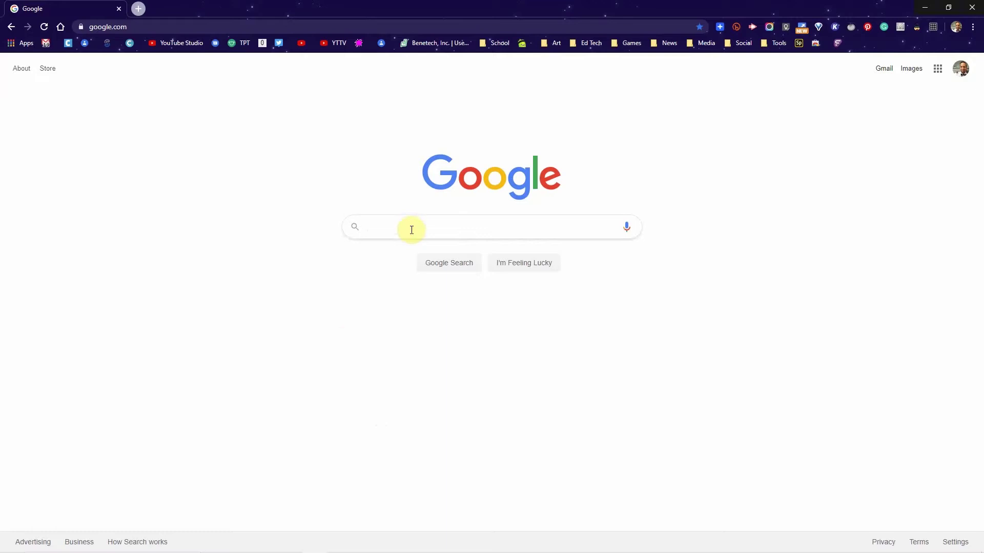
{"action": "type", "text": "pix"}
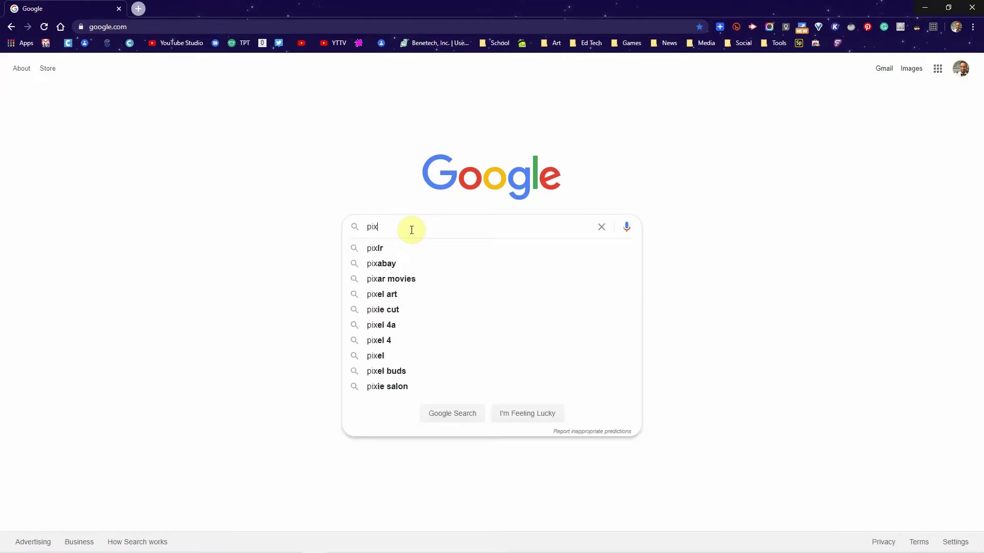
{"action": "type", "text": "lr"}
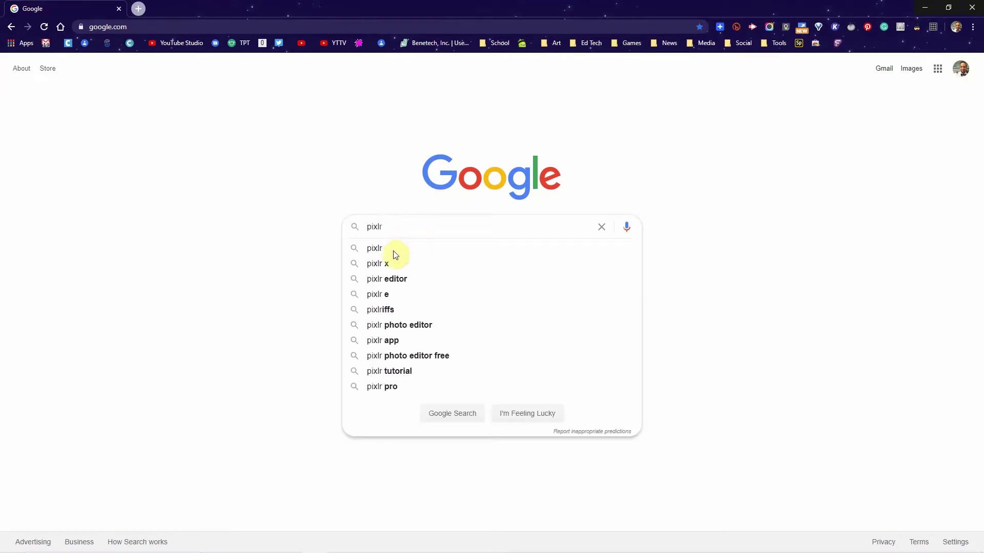
{"action": "left_click", "coordinate": [388, 250]}
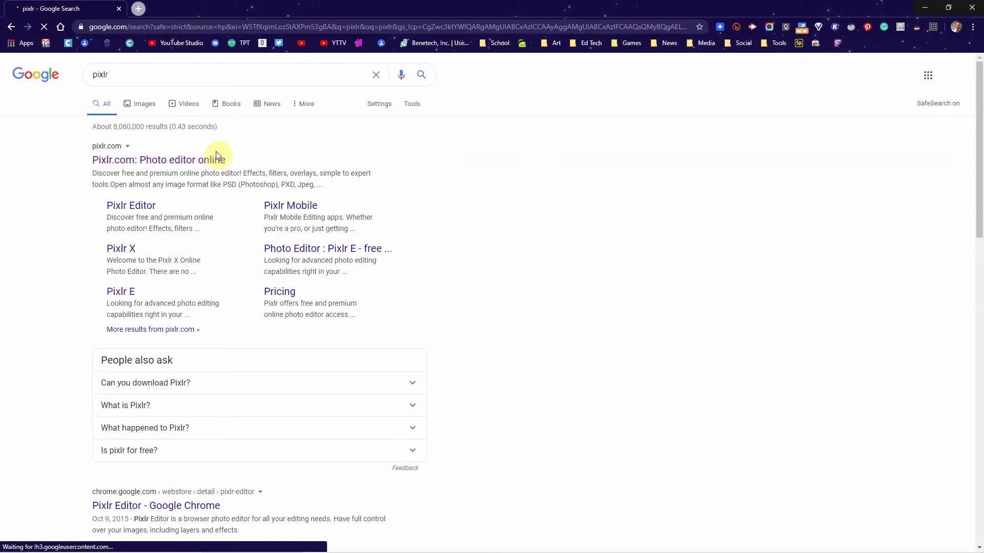
{"action": "left_click", "coordinate": [193, 165]}
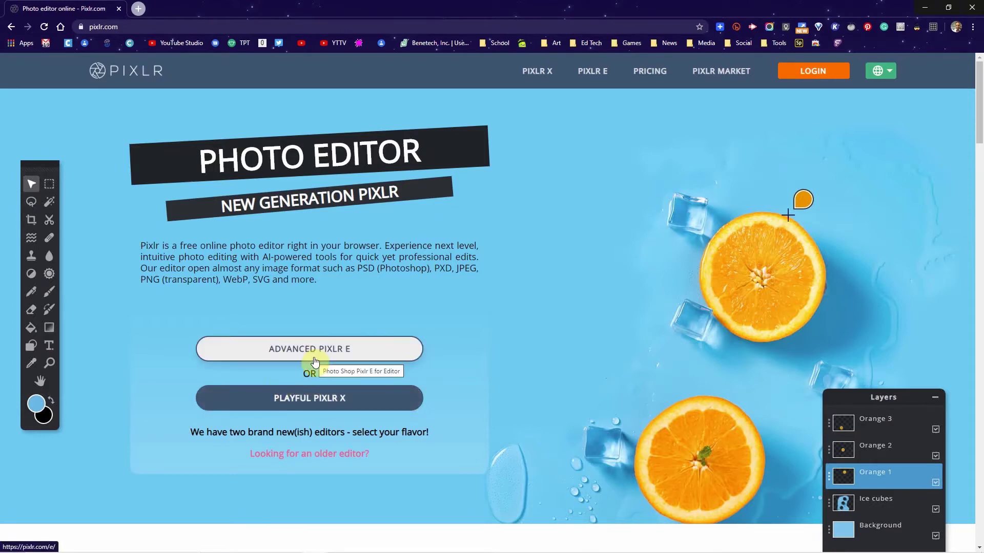
Open 20190818_163758.jpg in Pixlr E, resized to Full HD 1920 × 1080.
{"action": "left_click", "coordinate": [378, 361]}
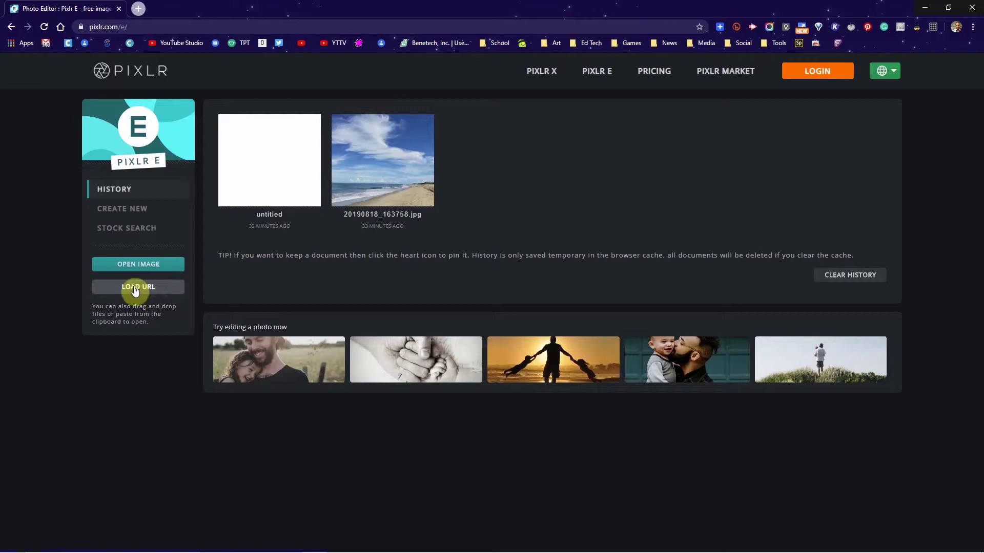
{"action": "left_click", "coordinate": [144, 266]}
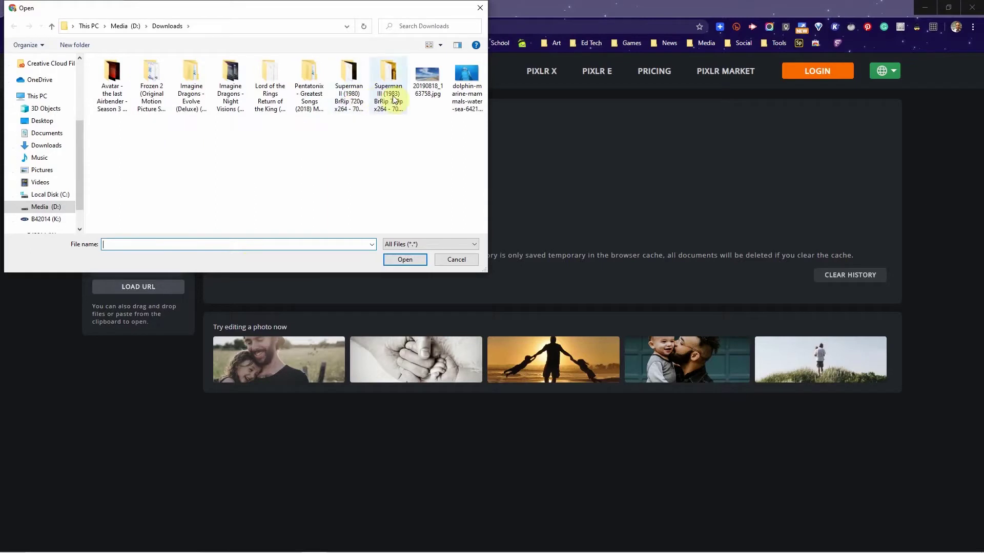
{"action": "left_click", "coordinate": [426, 84]}
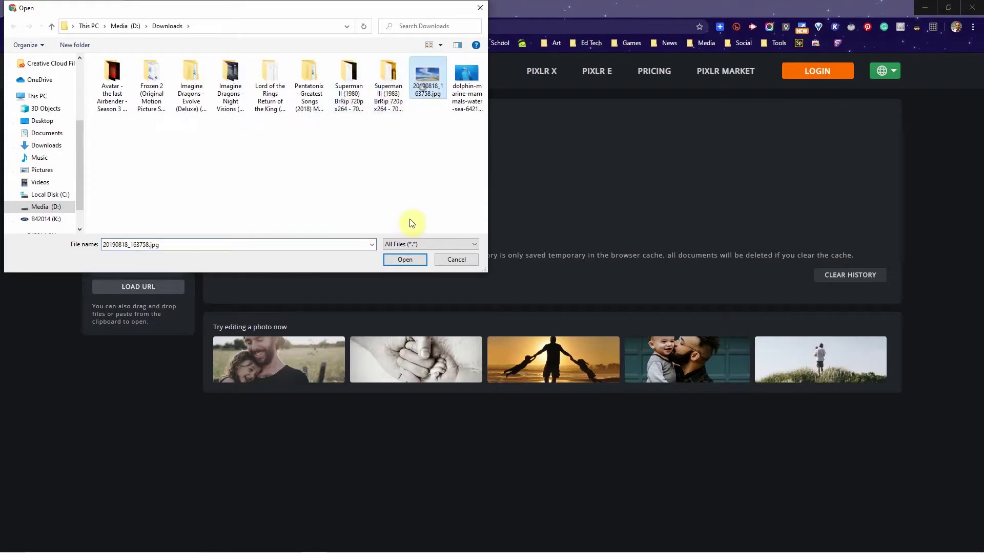
{"action": "left_click", "coordinate": [404, 259]}
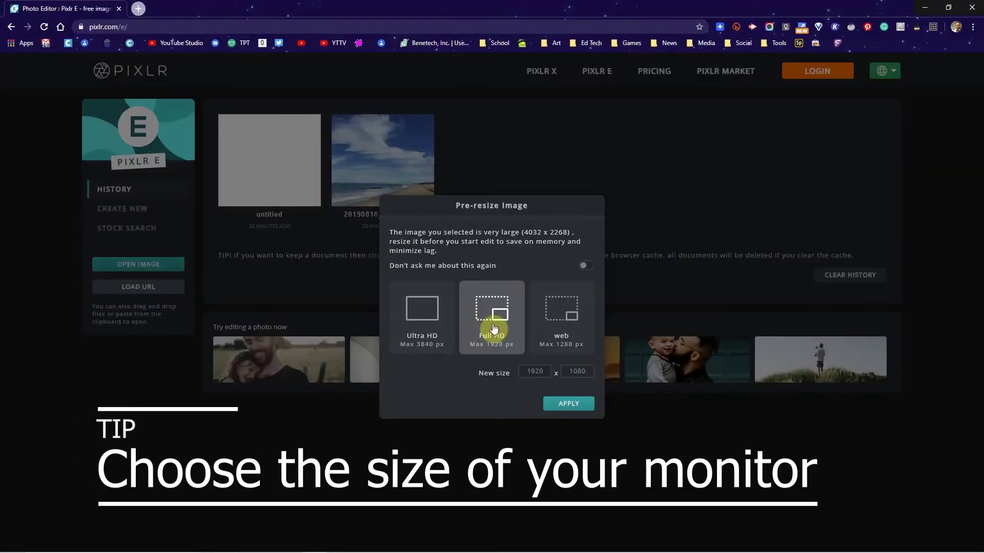
{"action": "left_click", "coordinate": [577, 406]}
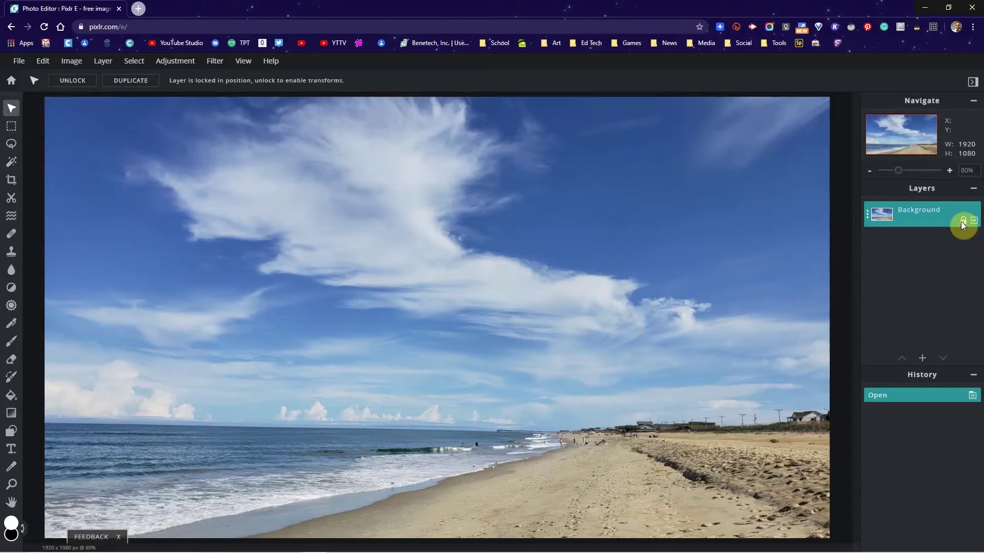
Unlock the Background layer and add a new Arial 80 text layer with placeholder text.
{"action": "left_click", "coordinate": [962, 222]}
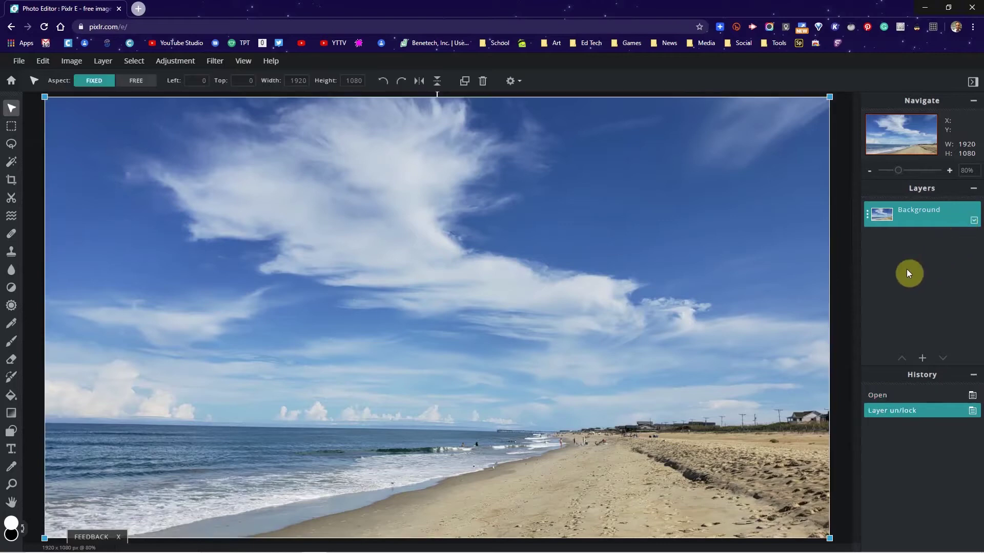
{"action": "left_click", "coordinate": [845, 306]}
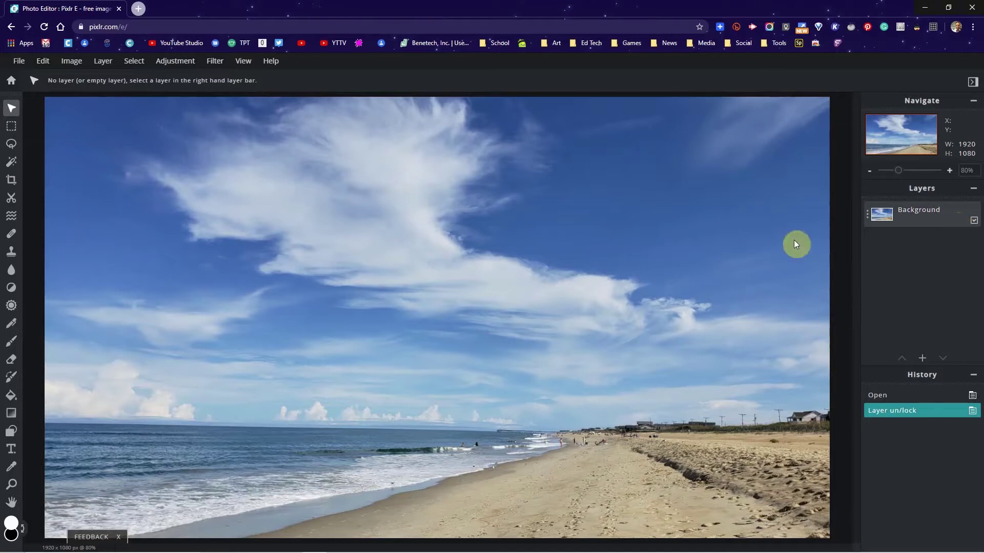
{"action": "left_click", "coordinate": [12, 454]}
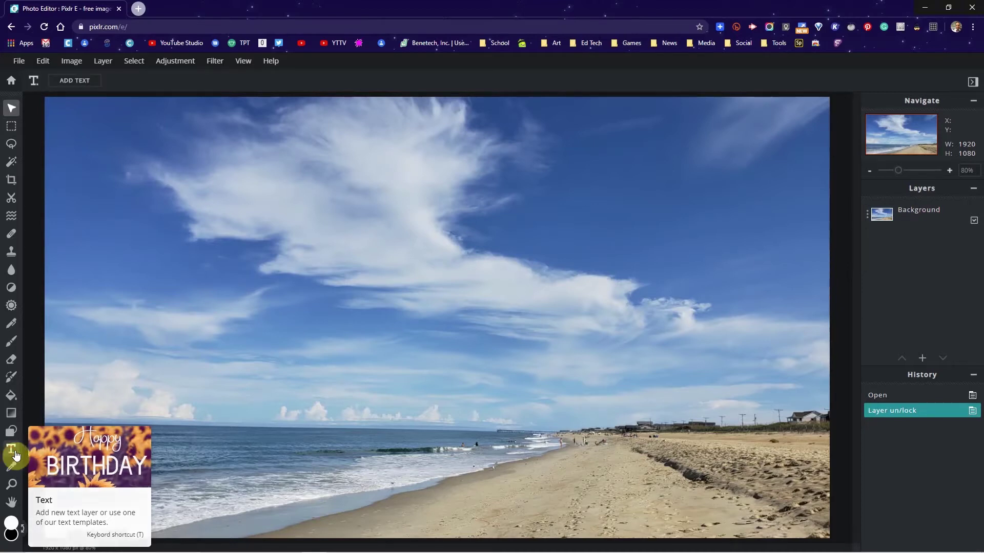
{"action": "left_click", "coordinate": [290, 306]}
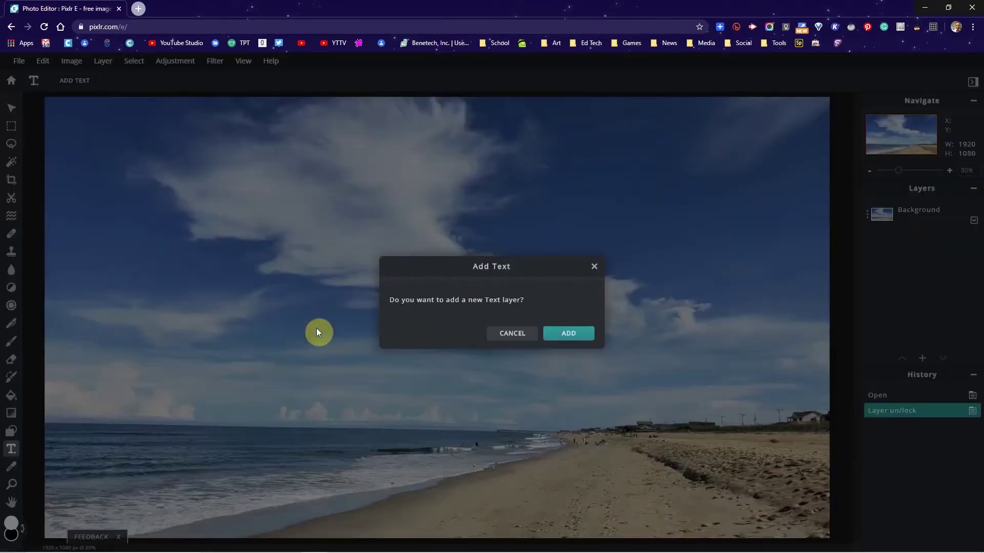
{"action": "left_click", "coordinate": [576, 334]}
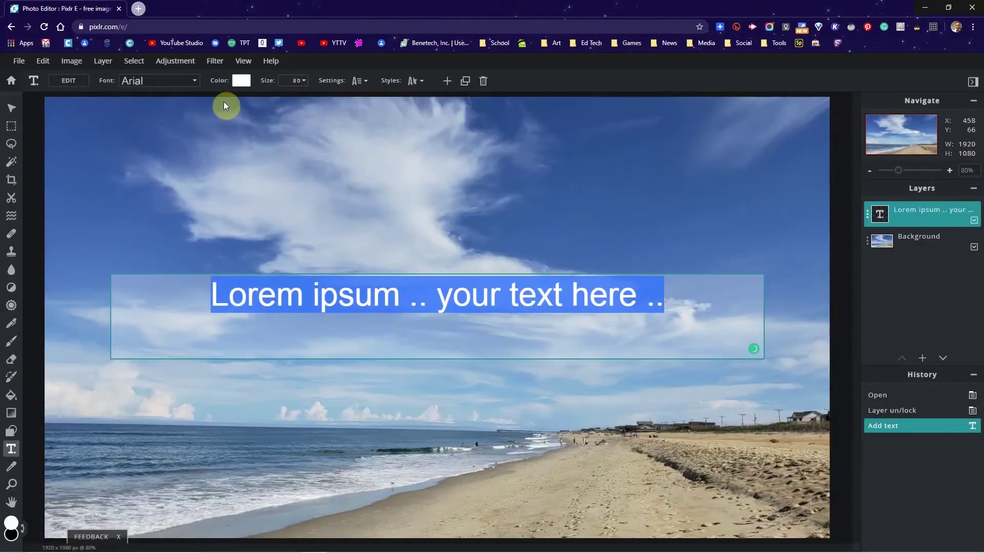
Set the text layer's font to Beornheard.
{"action": "left_click", "coordinate": [186, 88]}
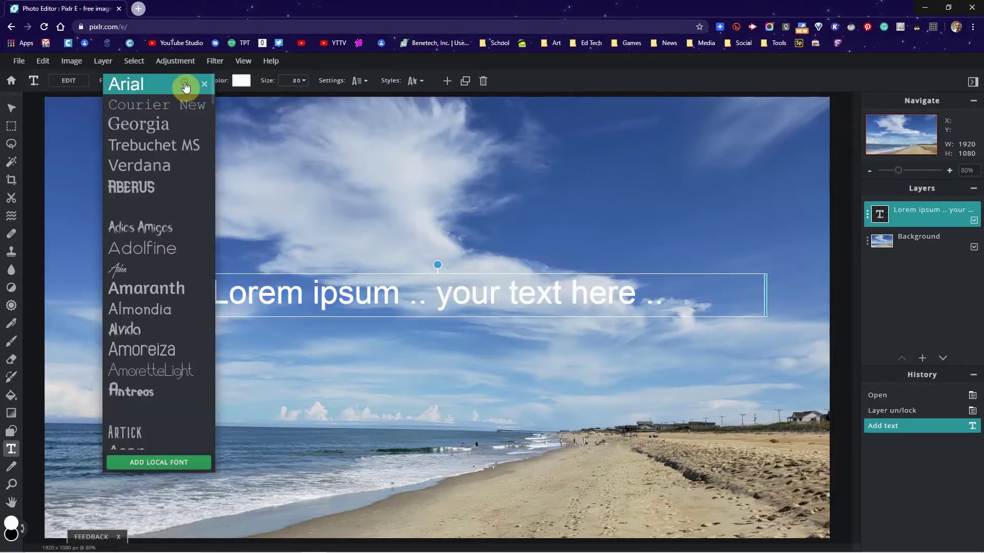
{"action": "scroll", "coordinate": [162, 349], "scroll_direction": "down", "scroll_amount": 4}
{"action": "scroll", "coordinate": [141, 380], "scroll_direction": "down", "scroll_amount": 5}
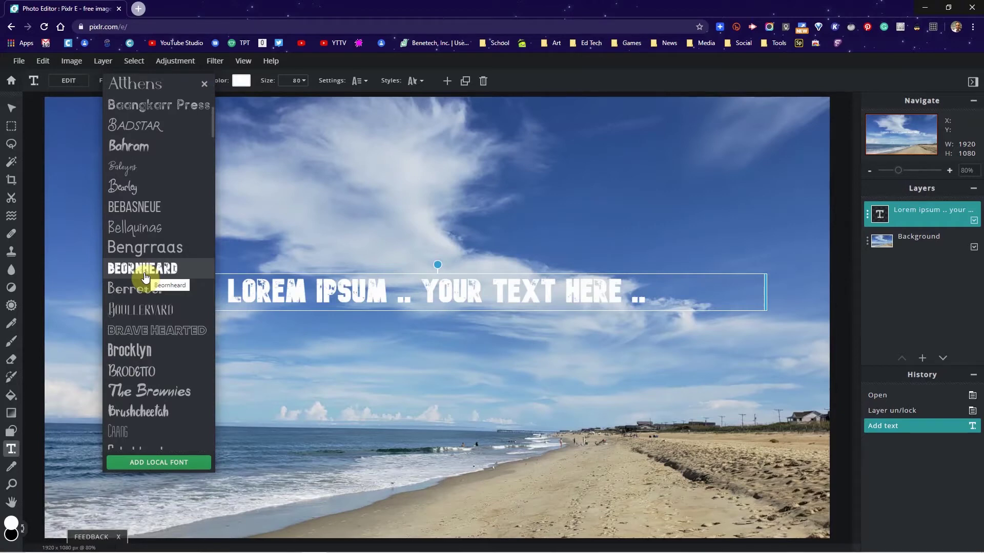
{"action": "left_click", "coordinate": [145, 277]}
Replace the placeholder text with the word SUMMER.
{"action": "double_click", "coordinate": [359, 283]}
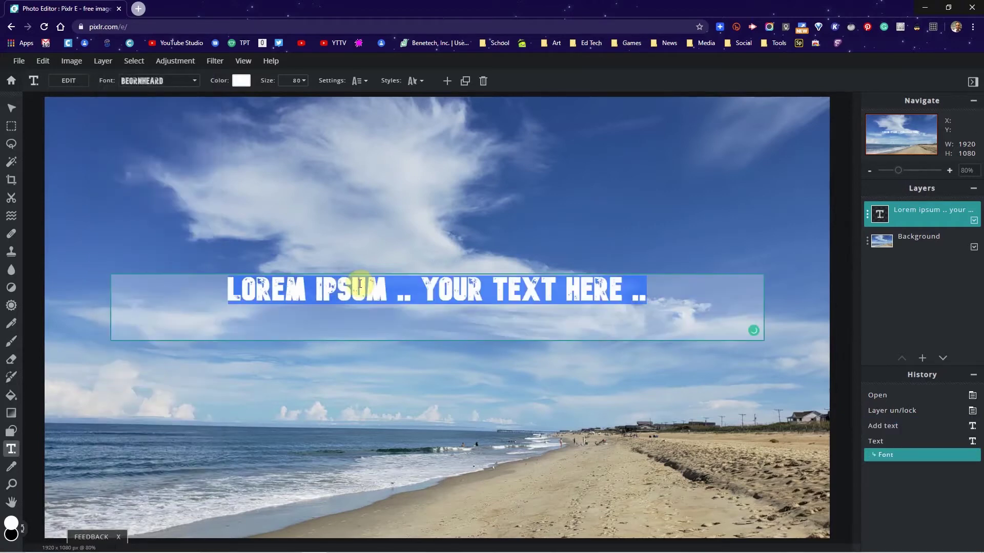
{"action": "type", "text": "S"}
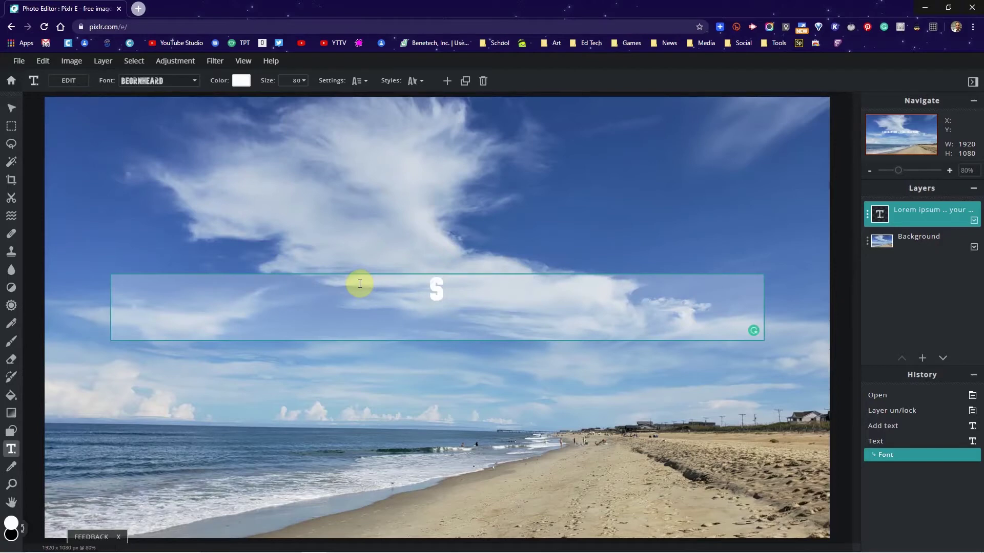
{"action": "type", "text": "UMMER"}
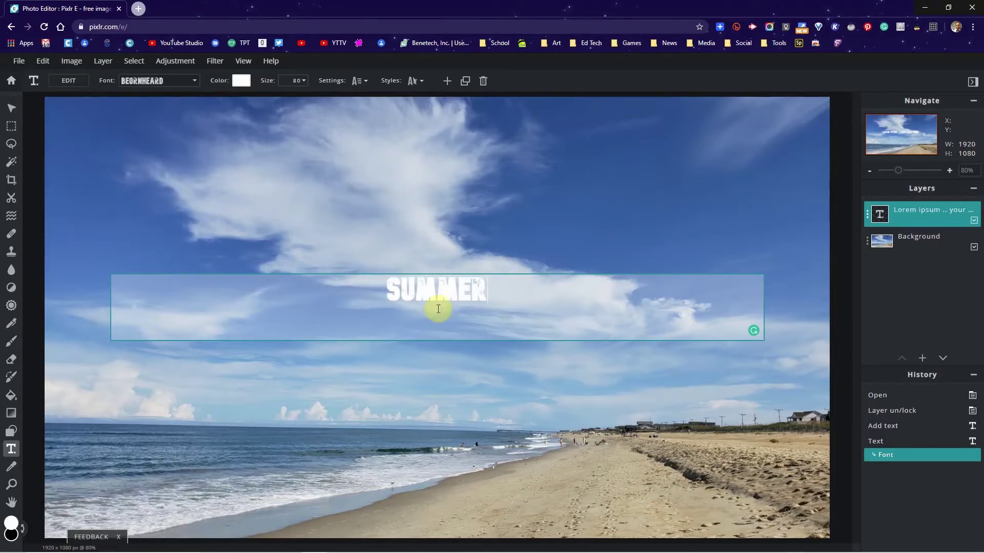
{"action": "double_click", "coordinate": [423, 287]}
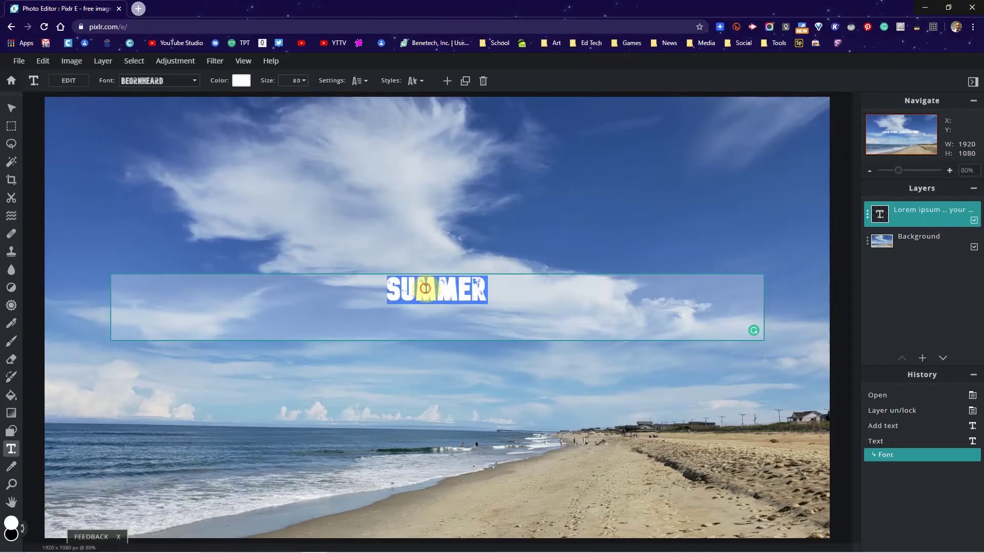
{"action": "left_click", "coordinate": [292, 81]}
{"action": "left_click", "coordinate": [303, 81]}
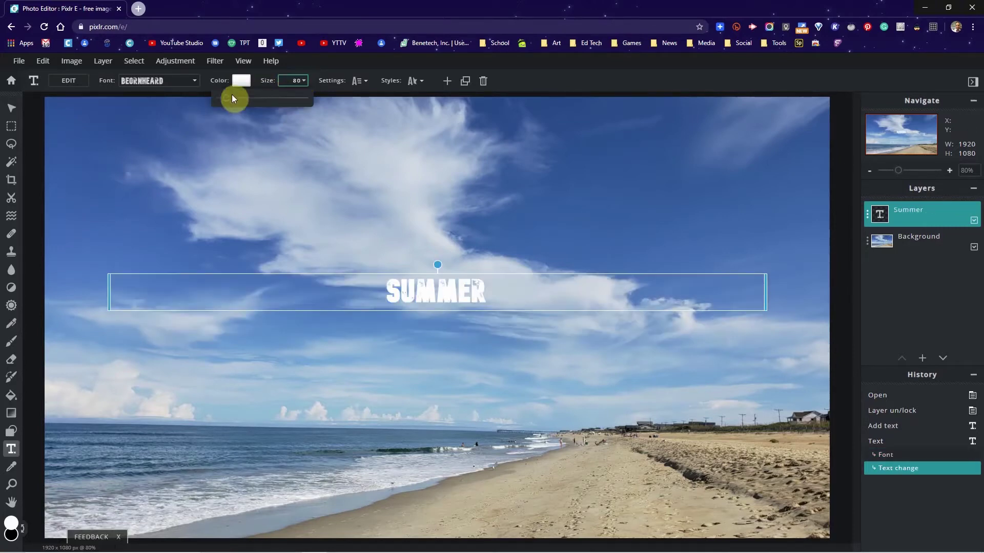
Enlarge SUMMER to size 469 and centre it across the horizon.
{"action": "left_click_drag", "start_coordinate": [226, 100], "coordinate": [260, 102]}
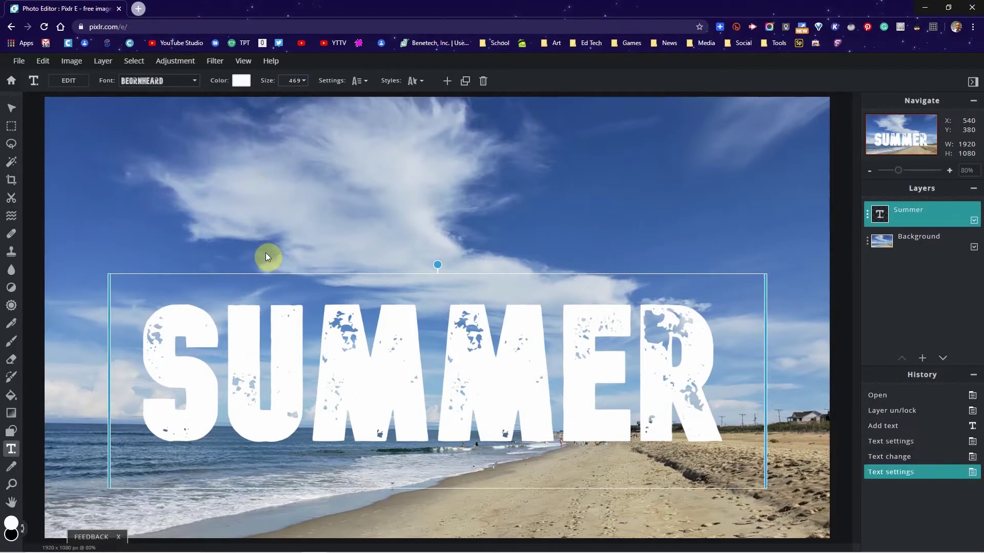
{"action": "mouse_move", "coordinate": [303, 352]}
{"action": "left_mouse_down"}
{"action": "mouse_move", "coordinate": [306, 330]}
{"action": "mouse_move", "coordinate": [311, 383]}
{"action": "mouse_move", "coordinate": [312, 356]}
{"action": "left_mouse_up"}
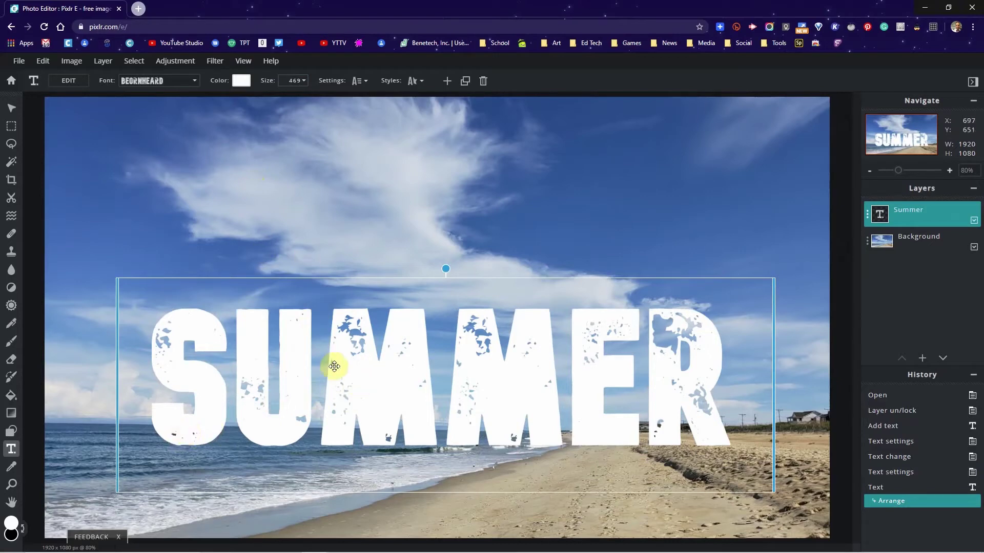
{"action": "left_click_drag", "start_coordinate": [333, 367], "coordinate": [336, 381]}
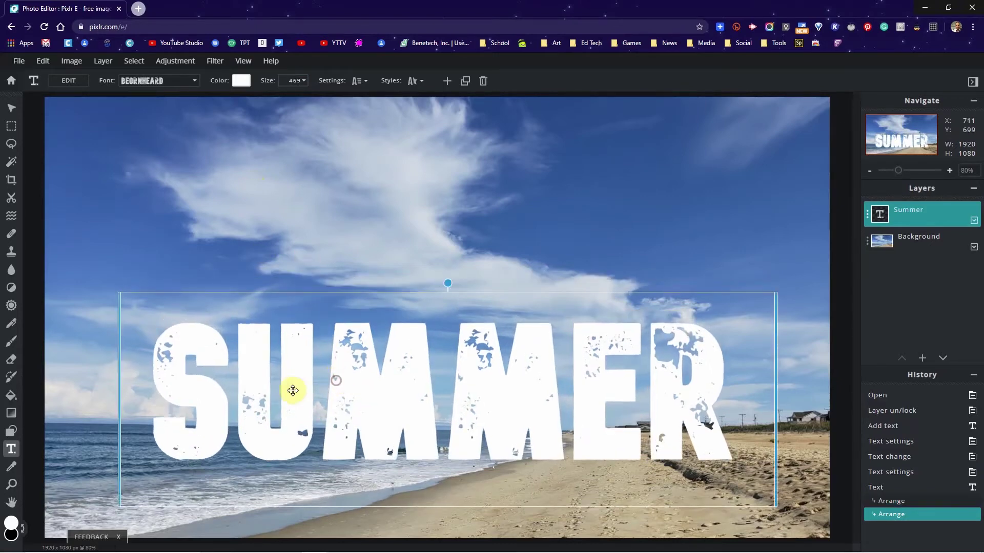
Use the Magic Wand with Contiguous off to select all white SUMMER letters.
{"action": "left_click", "coordinate": [12, 163]}
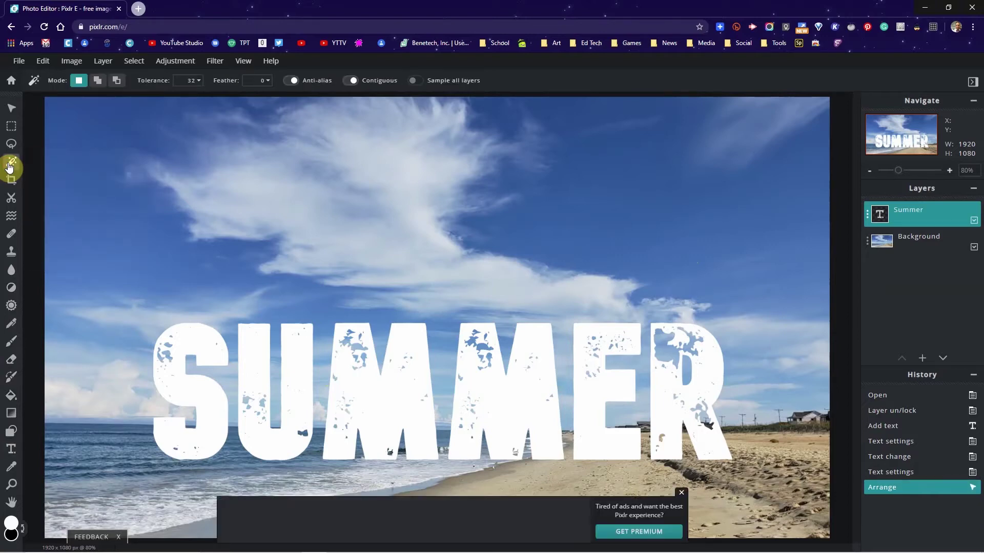
{"action": "left_click", "coordinate": [353, 82]}
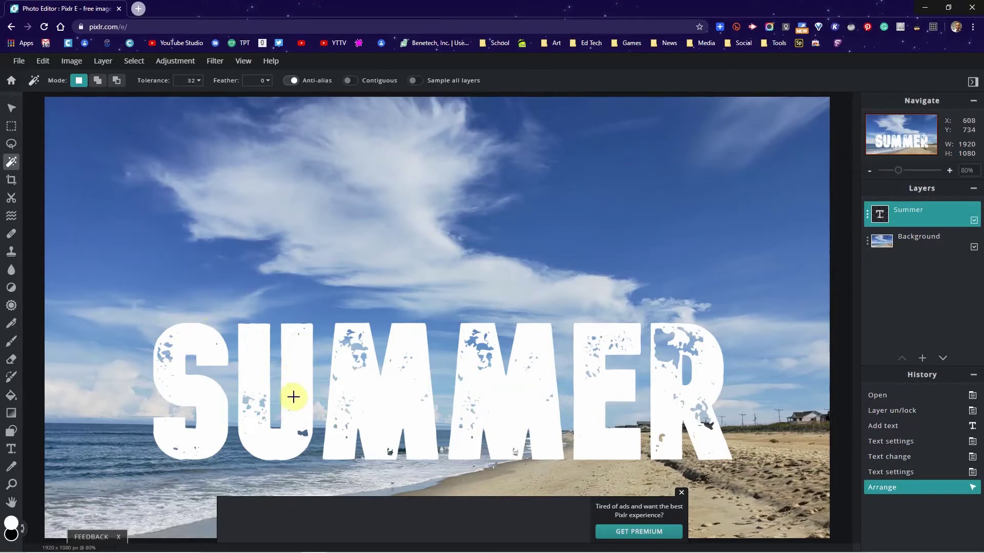
{"action": "left_click", "coordinate": [349, 82]}
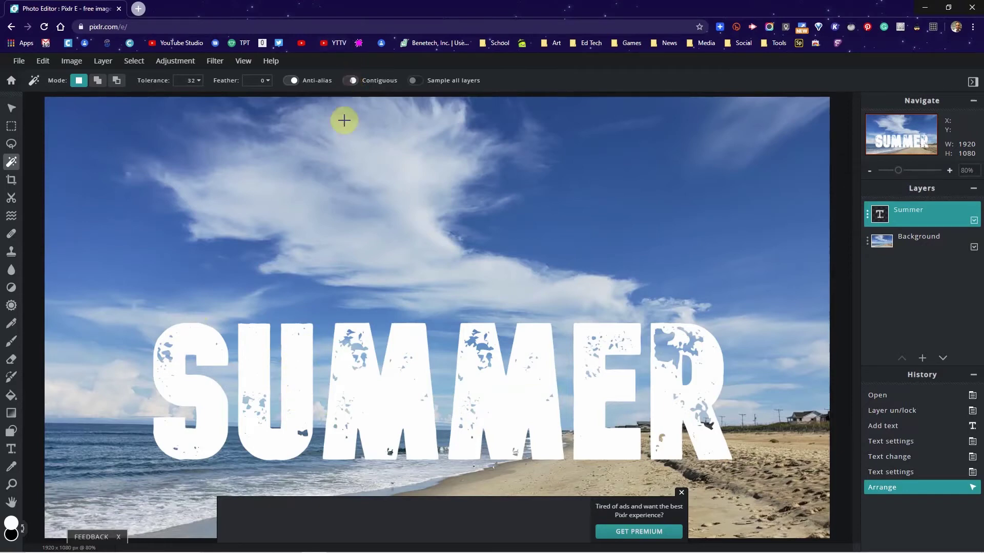
{"action": "left_click", "coordinate": [208, 358]}
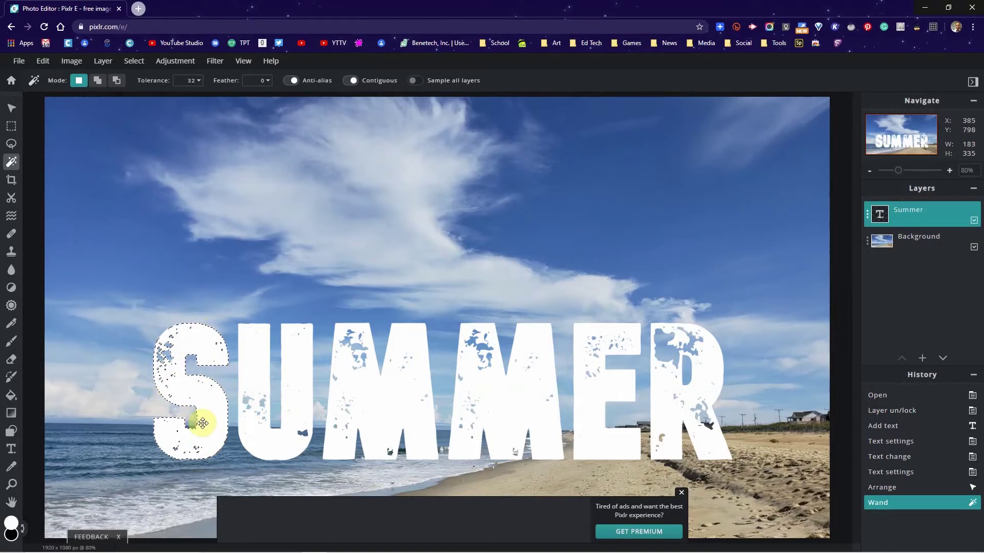
{"action": "left_click", "coordinate": [353, 82]}
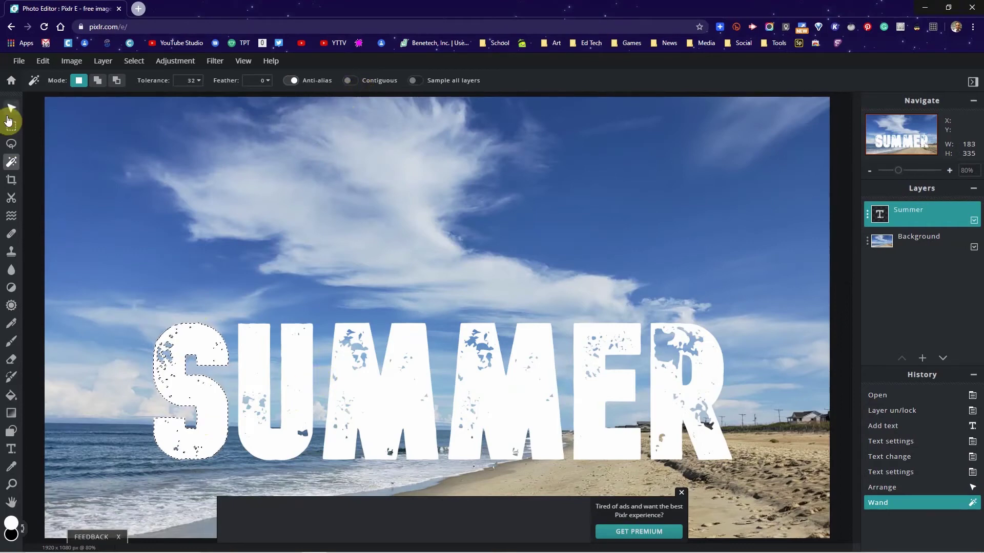
{"action": "key", "text": "ctrl+z"}
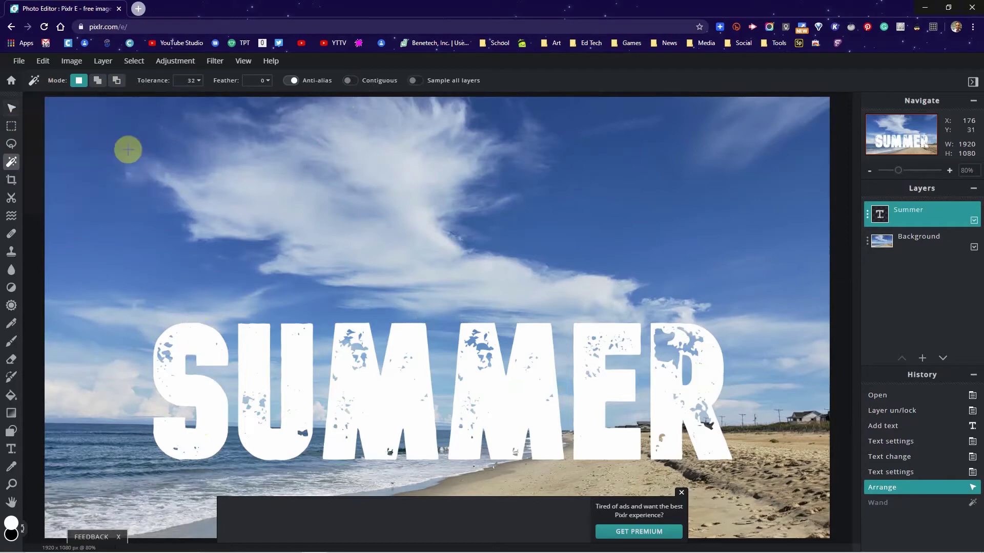
{"action": "left_click", "coordinate": [336, 346]}
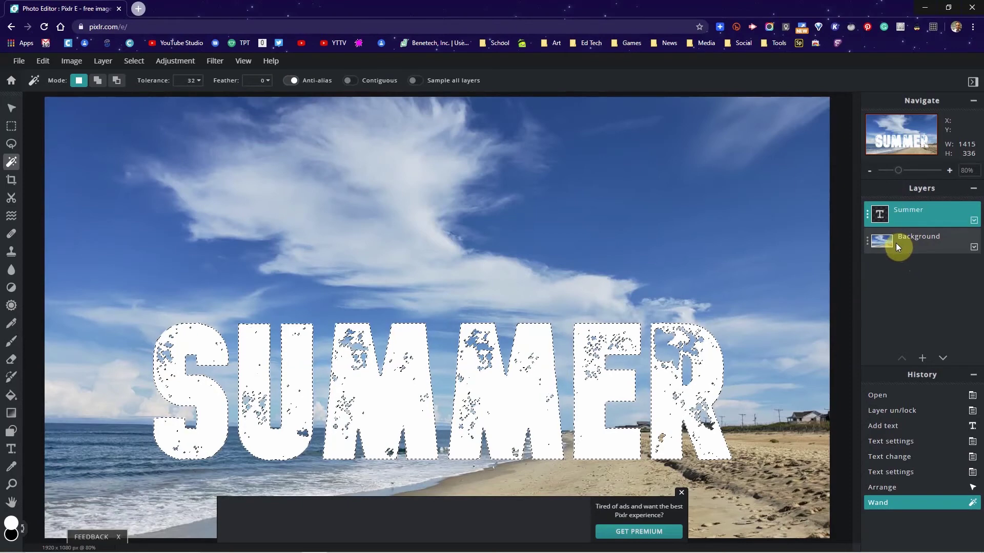
Move the Background photo above the Summer text layer, then Merge Visible into one layer.
{"action": "left_click_drag", "start_coordinate": [897, 246], "coordinate": [893, 214]}
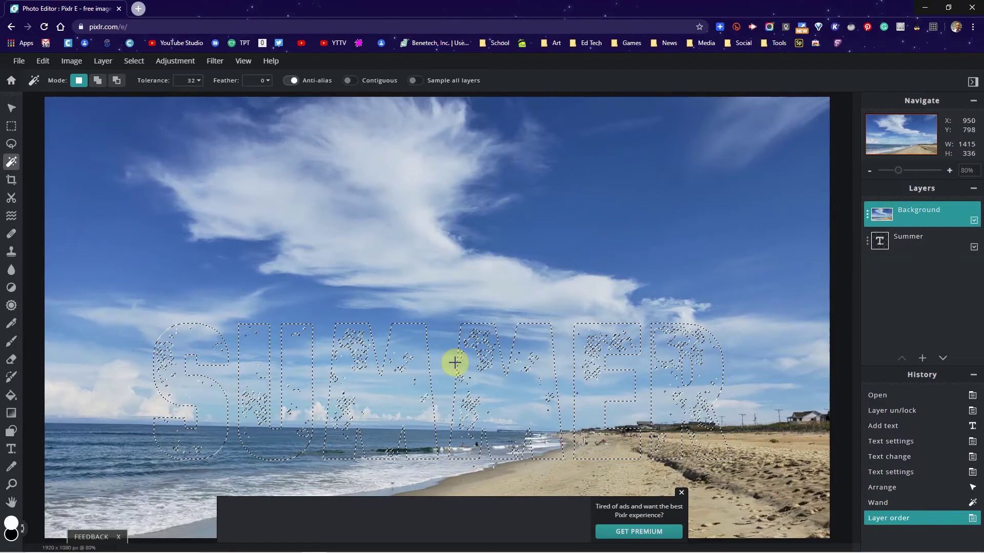
{"action": "left_click", "coordinate": [909, 216]}
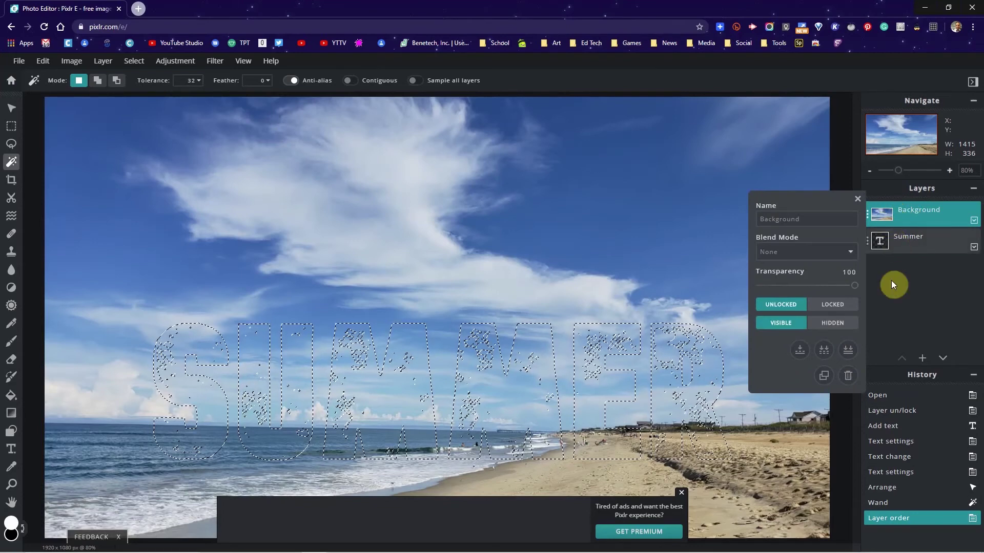
{"action": "left_click", "coordinate": [824, 356]}
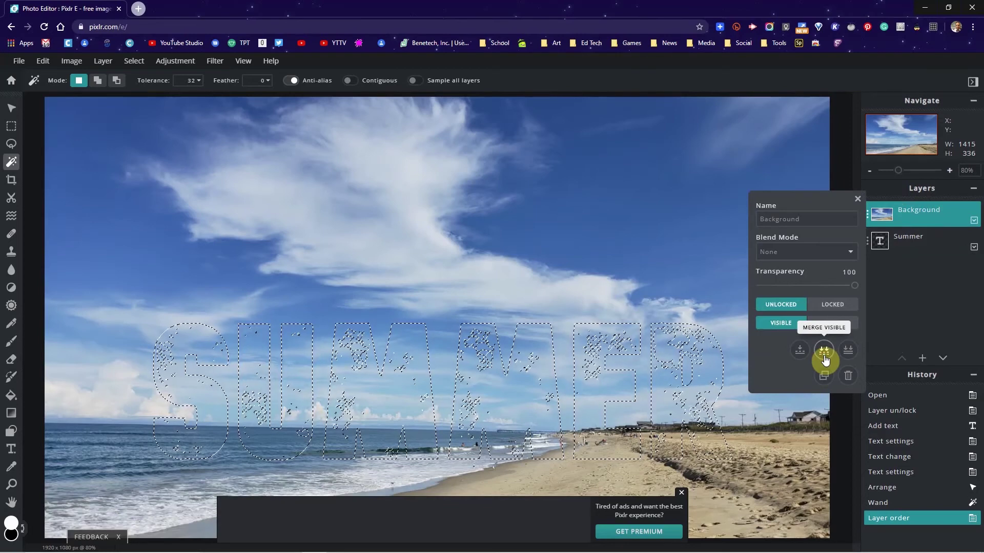
{"action": "left_click", "coordinate": [825, 356]}
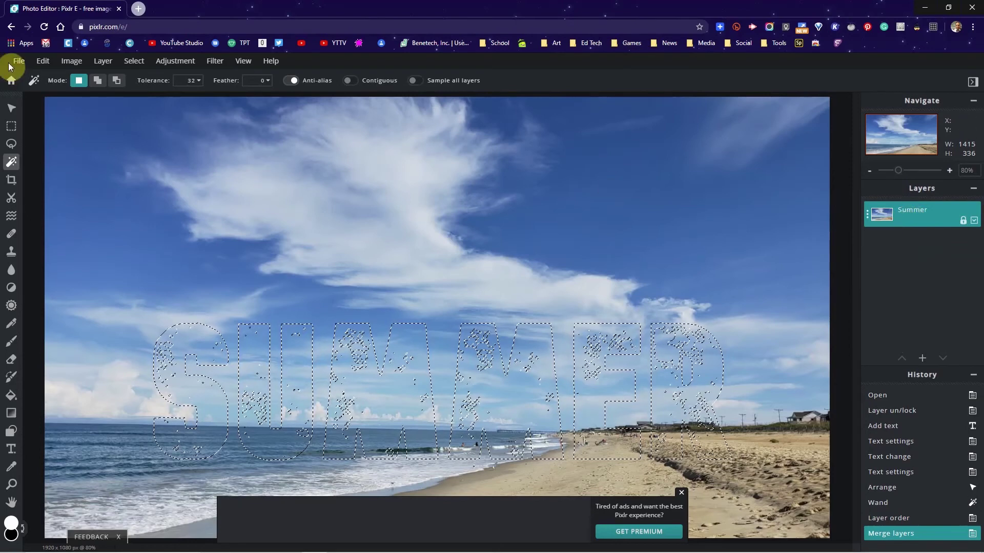
Copy the letter-shaped selection and create a new white-background 1920 × 1080 image.
{"action": "left_click", "coordinate": [44, 63]}
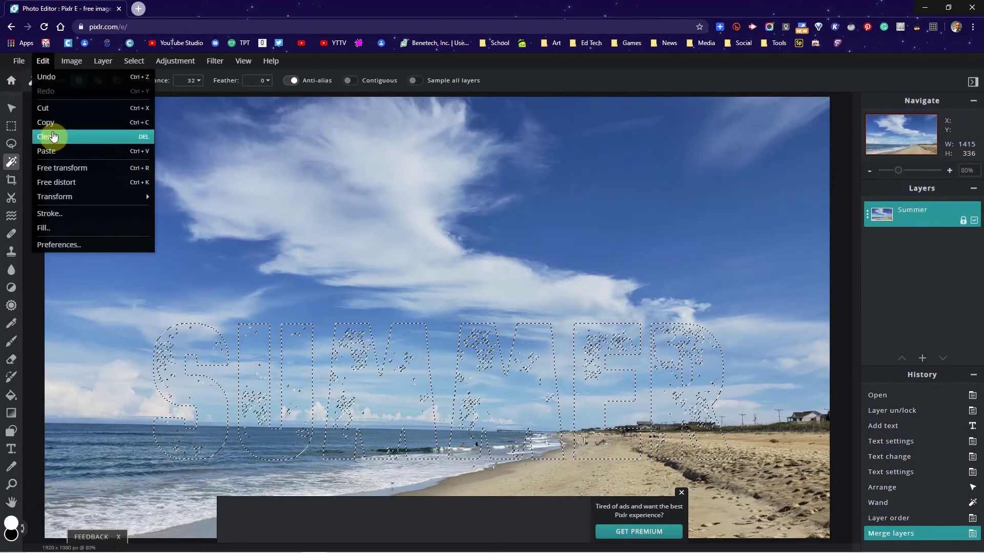
{"action": "left_click", "coordinate": [49, 125]}
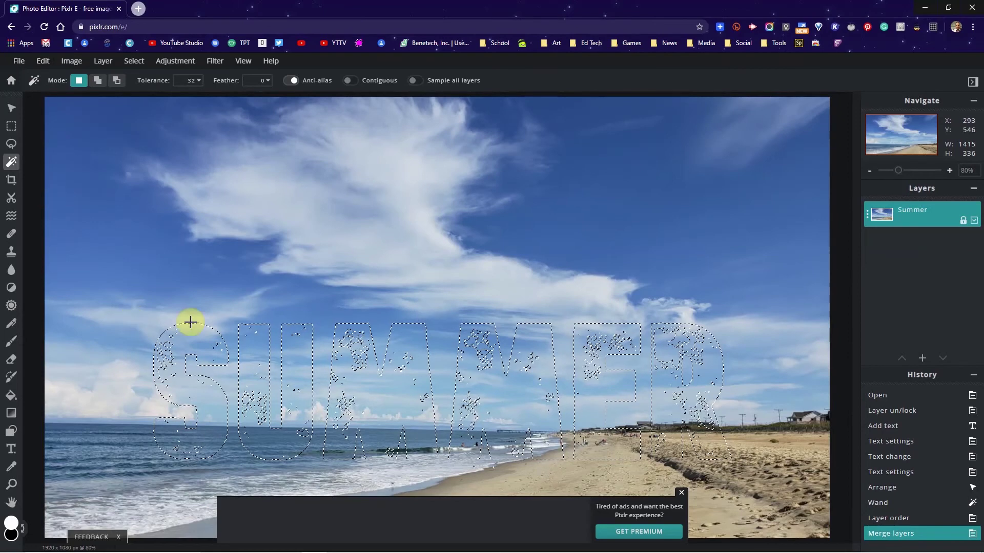
{"action": "left_click", "coordinate": [18, 62]}
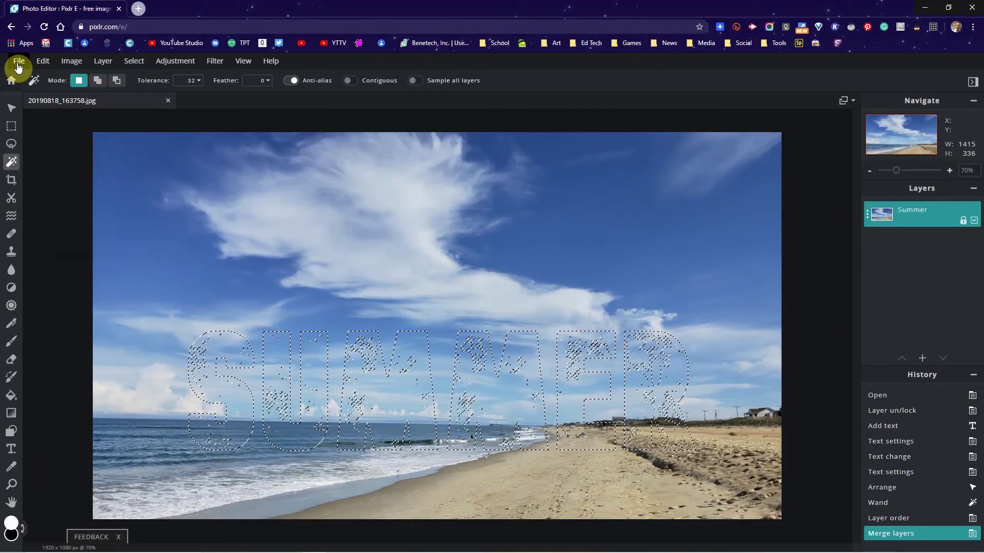
{"action": "left_click", "coordinate": [19, 64]}
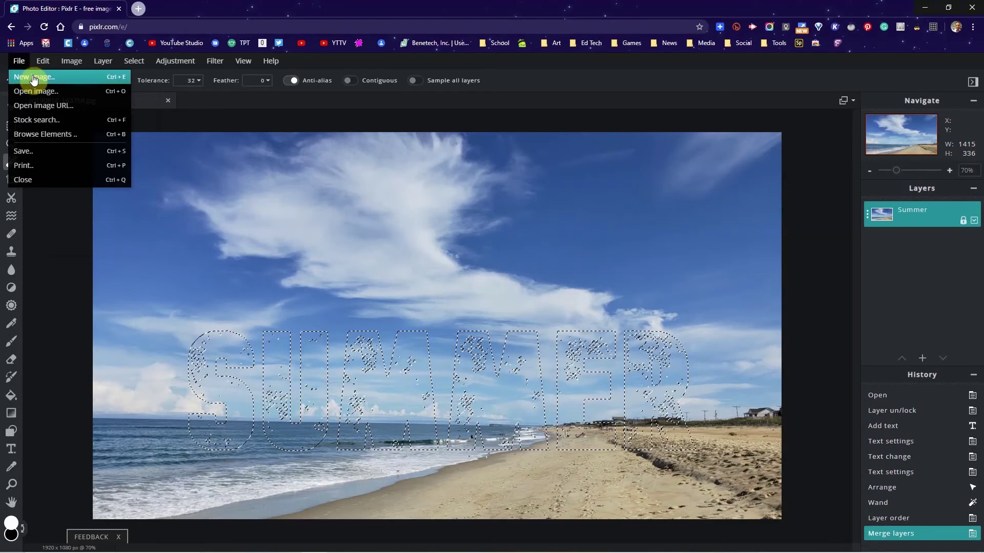
{"action": "left_click", "coordinate": [32, 77]}
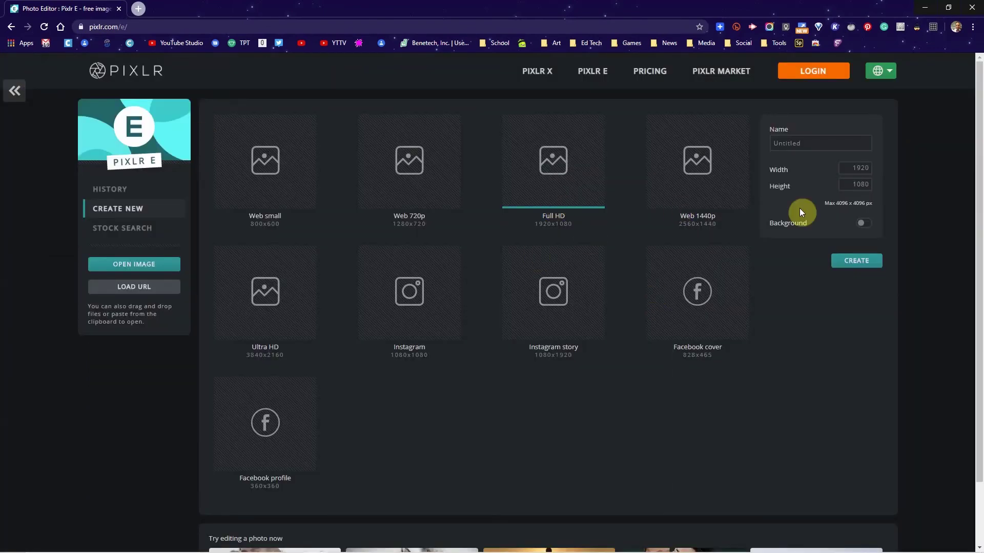
{"action": "left_click", "coordinate": [861, 226]}
{"action": "left_click", "coordinate": [780, 243]}
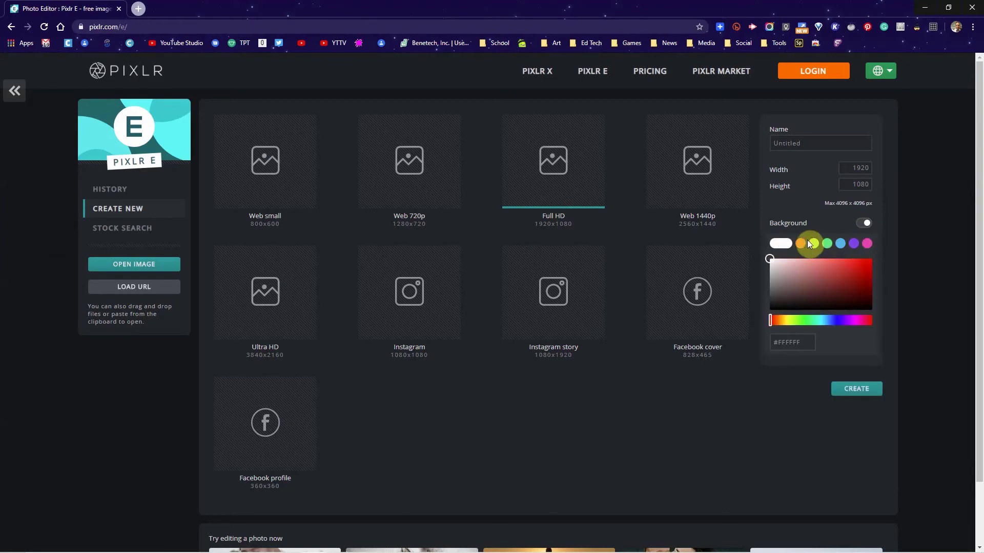
{"action": "left_click", "coordinate": [780, 245]}
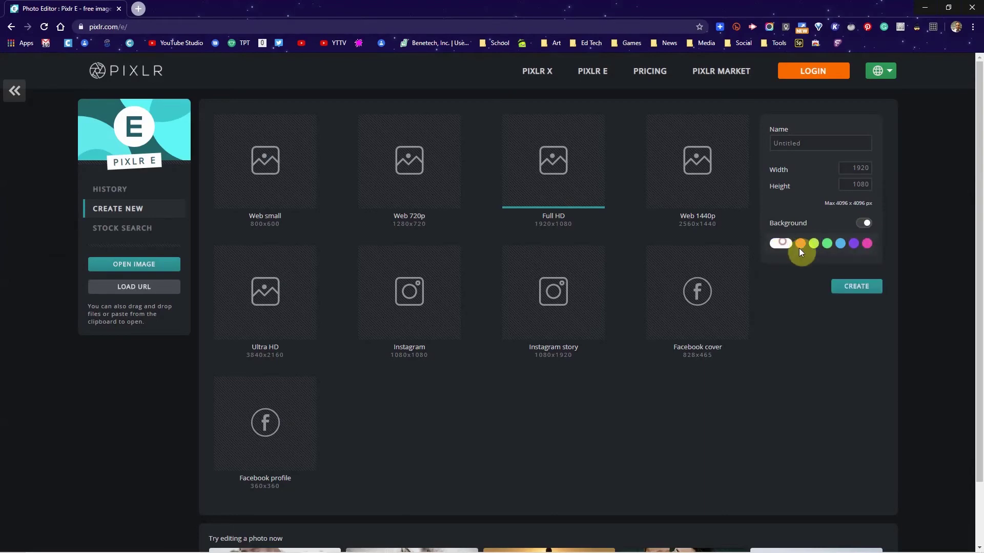
{"action": "left_click", "coordinate": [869, 290]}
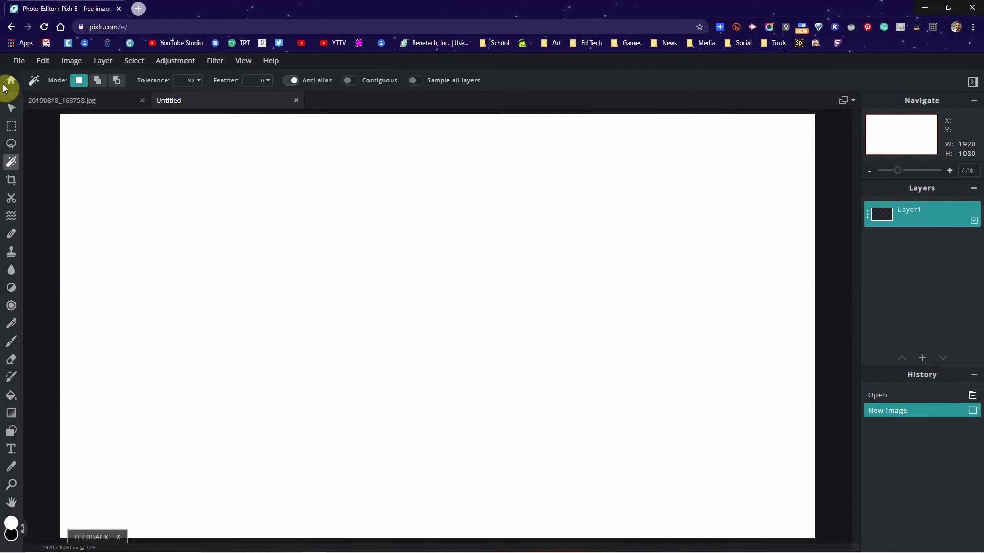
Paste the beach-filled SUMMER letters onto the white Untitled canvas as Layer1.
{"action": "left_click", "coordinate": [44, 64]}
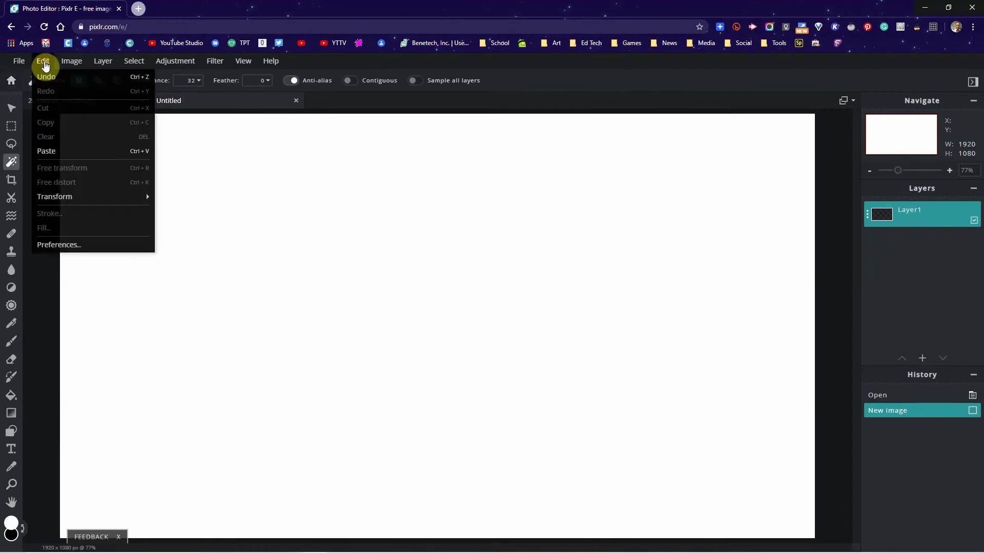
{"action": "left_click", "coordinate": [51, 151]}
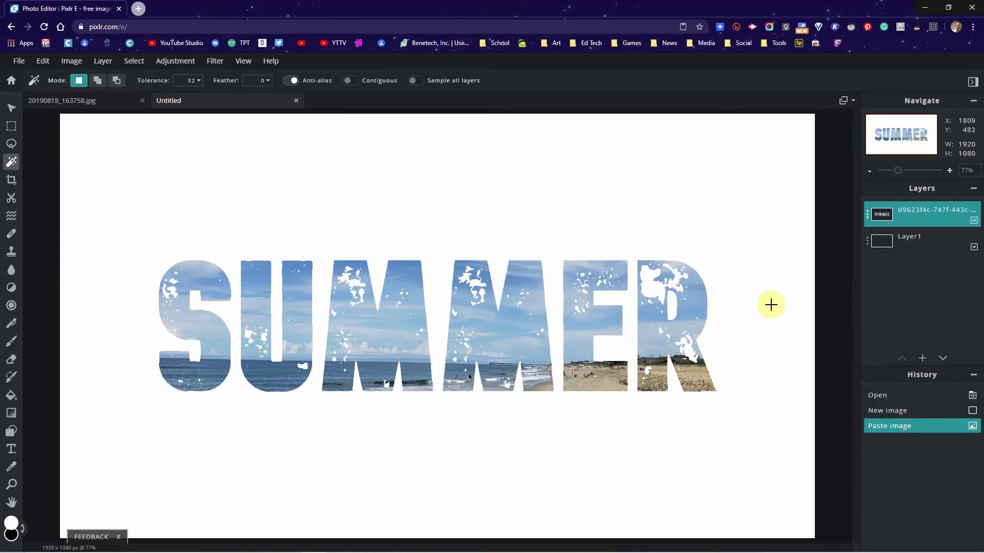
{"action": "left_click", "coordinate": [909, 215]}
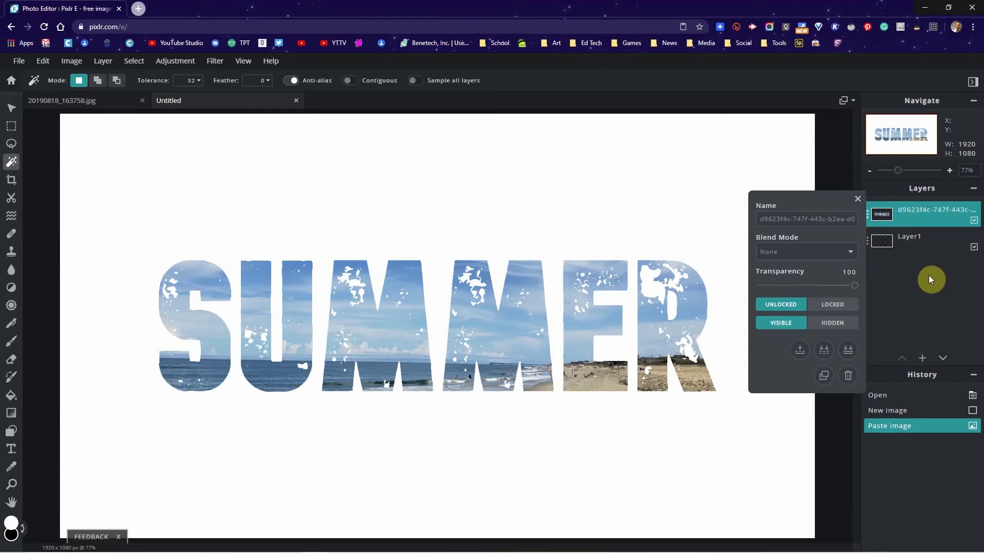
{"action": "left_click", "coordinate": [917, 241]}
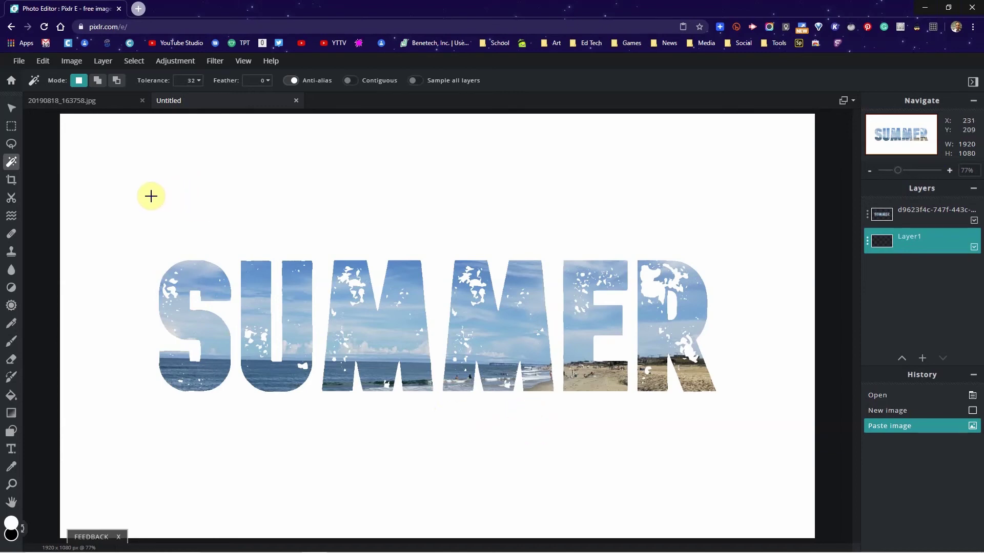
Download the image as 'summer text cutout.jpg' at 100% JPG quality.
{"action": "left_click", "coordinate": [19, 62]}
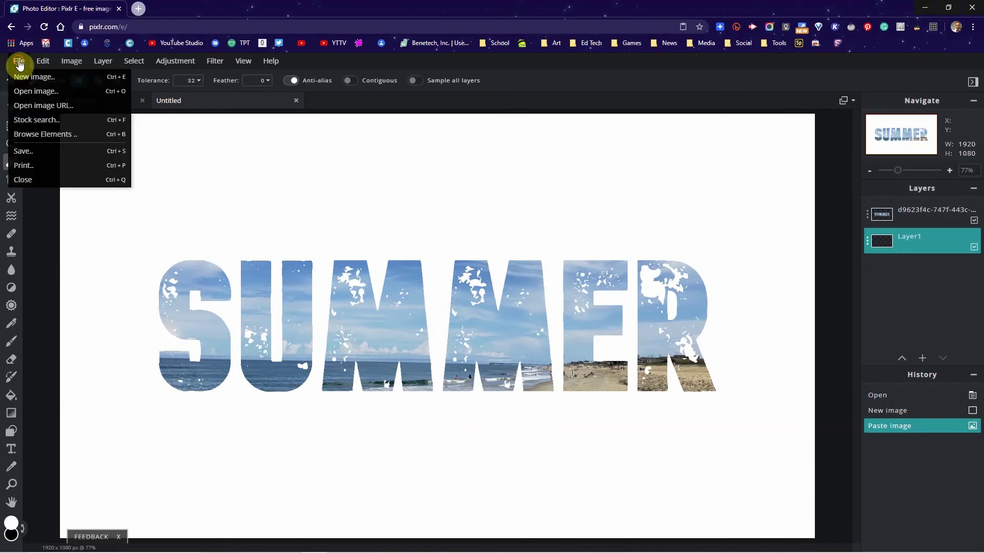
{"action": "left_click", "coordinate": [36, 154]}
{"action": "left_click", "coordinate": [526, 229]}
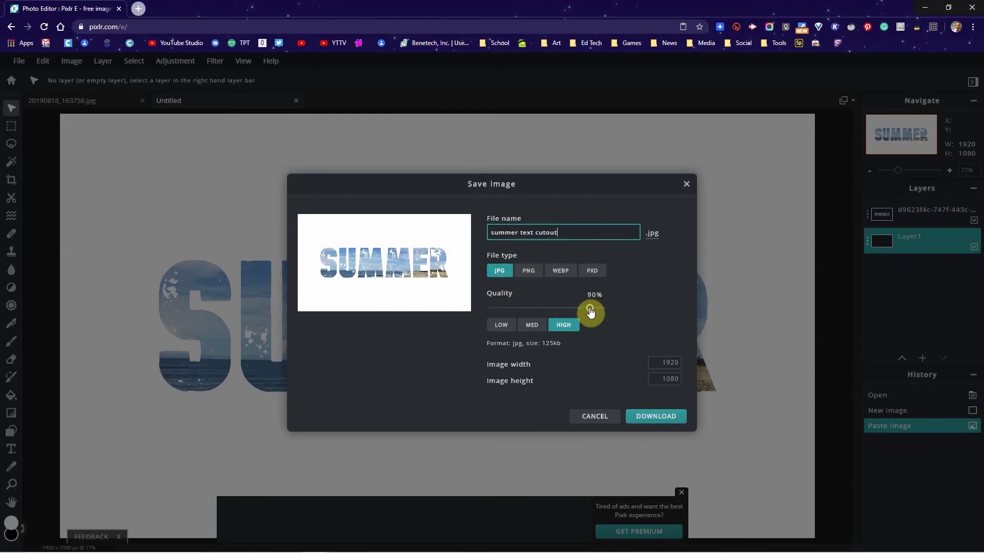
{"action": "left_click_drag", "start_coordinate": [590, 310], "coordinate": [600, 312]}
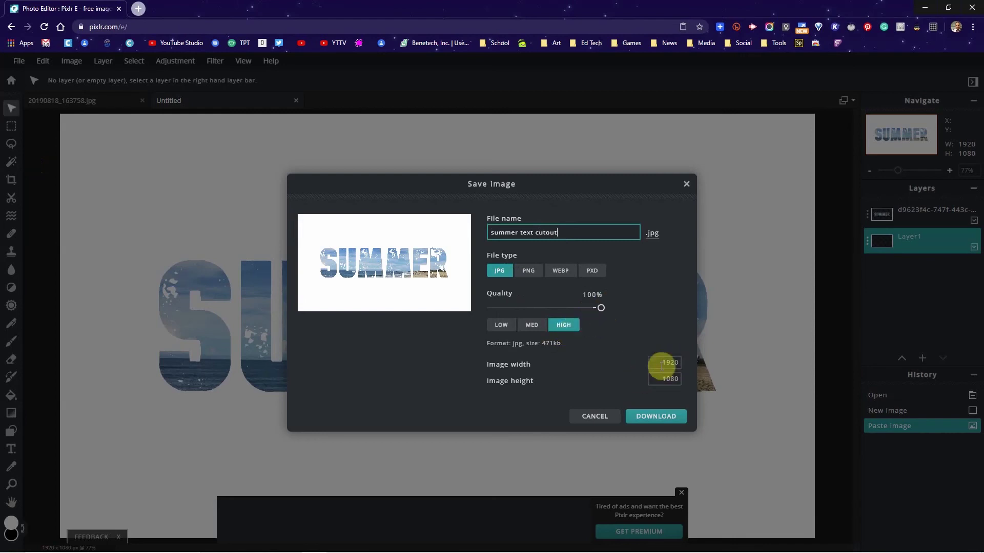
{"action": "left_click", "coordinate": [660, 421]}
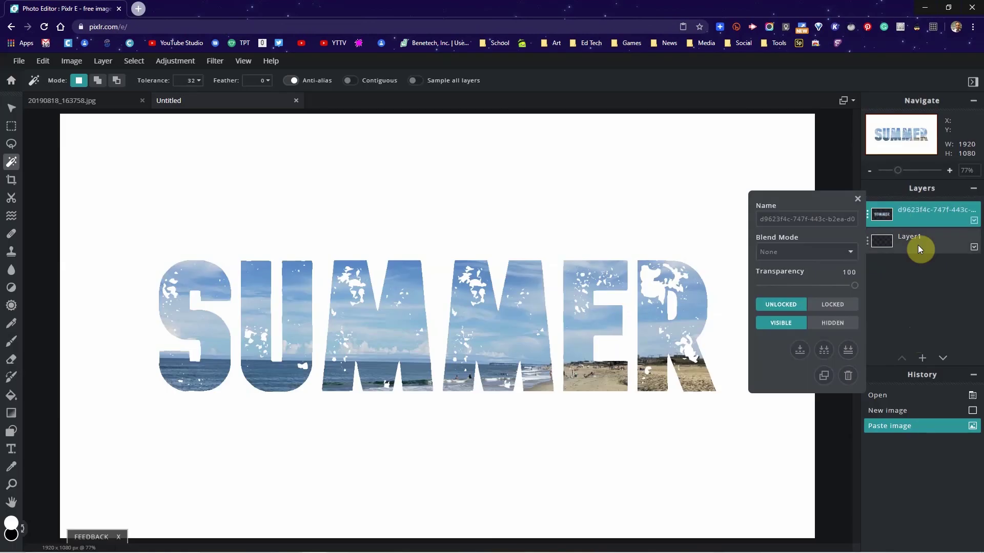
{"action": "left_click", "coordinate": [918, 244]}
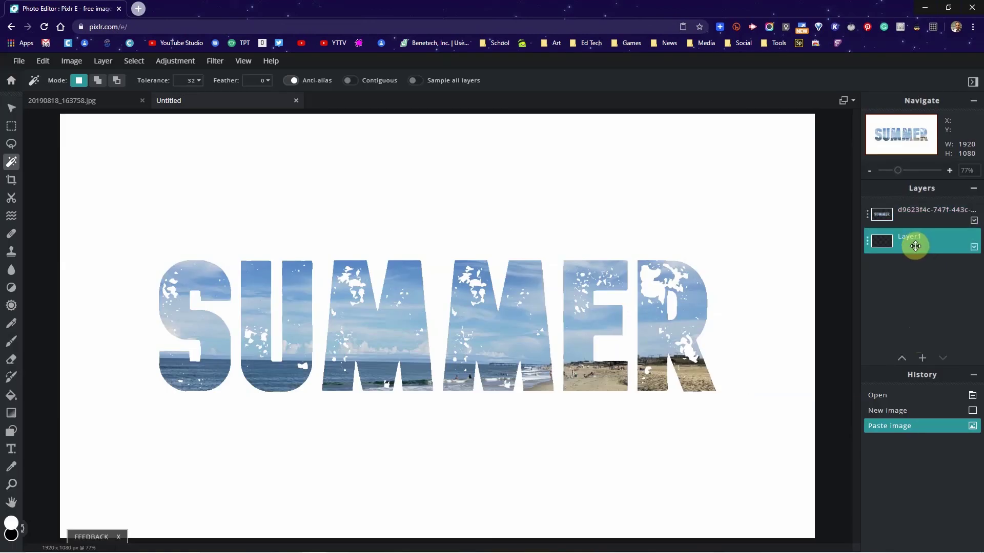